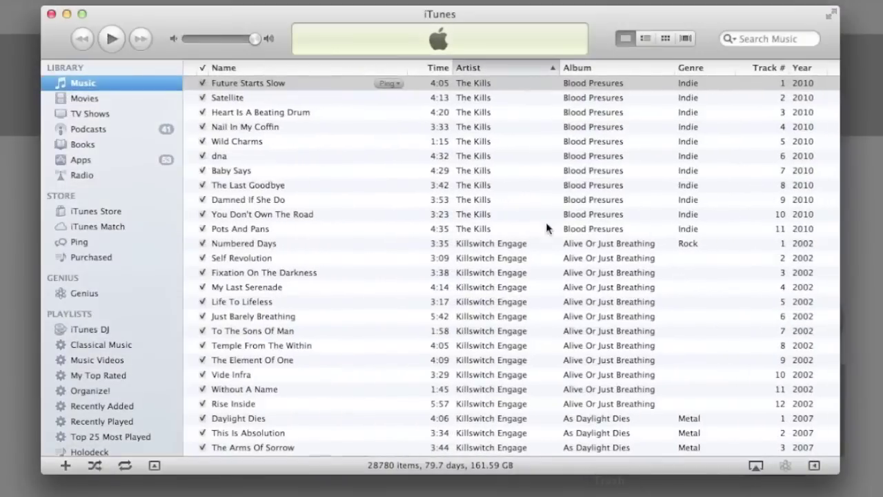
# Step: Display the duplicate songs in the music library
pyautogui.scroll(20, 262, 179)
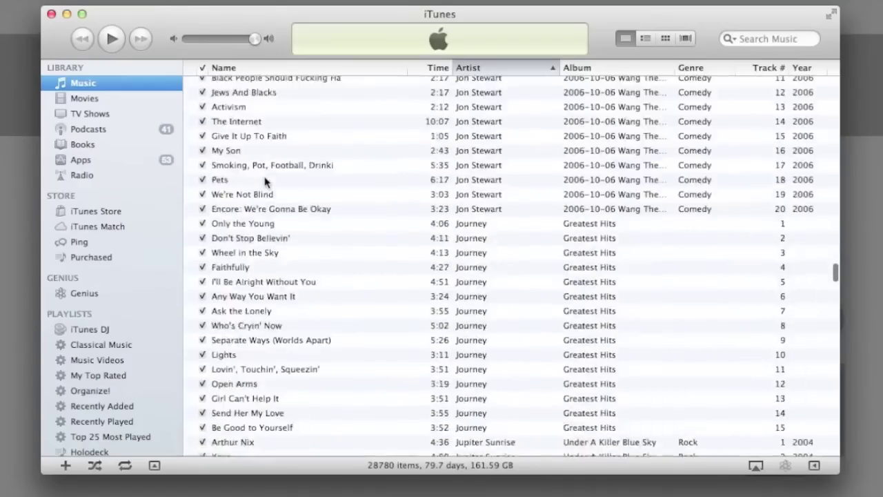
pyautogui.scroll(20, 265, 182)
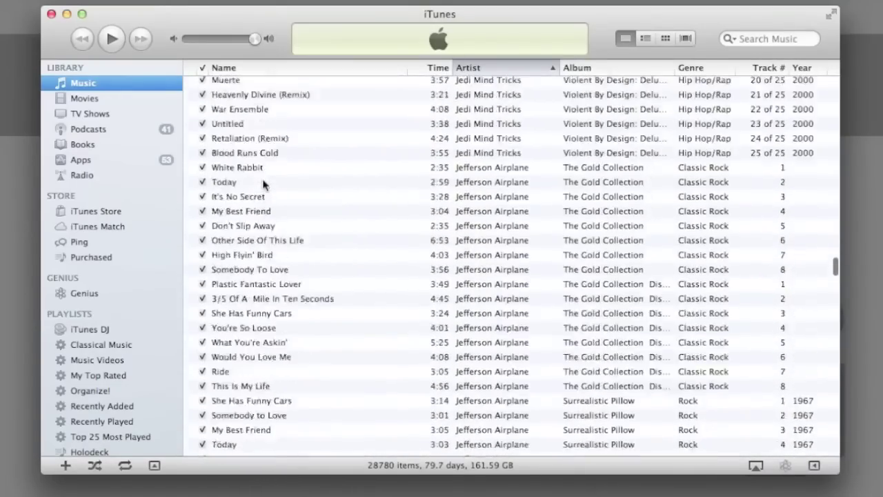
pyautogui.scroll(15, 269, 193)
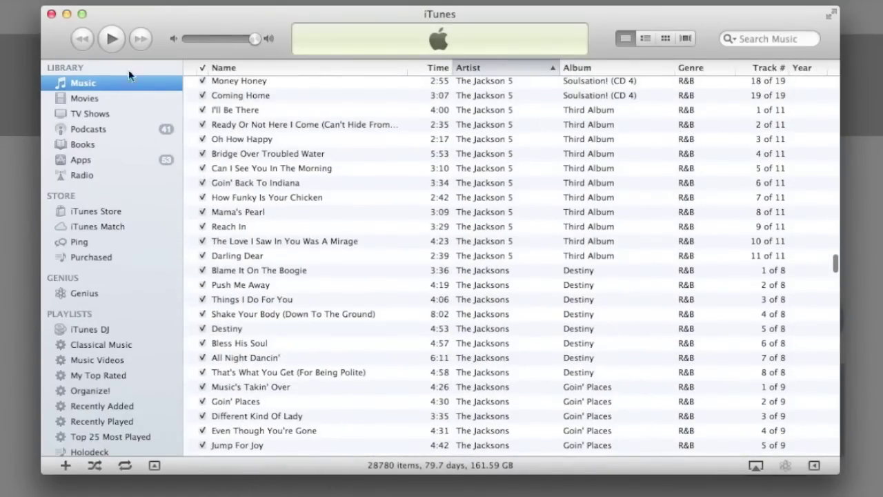
pyautogui.click(52, 0)
pyautogui.moveTo(103, 0)
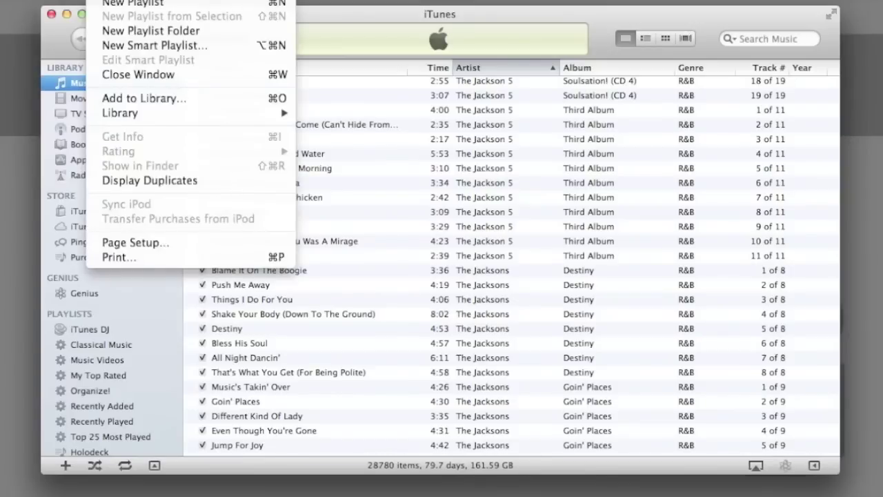
pyautogui.click(184, 181)
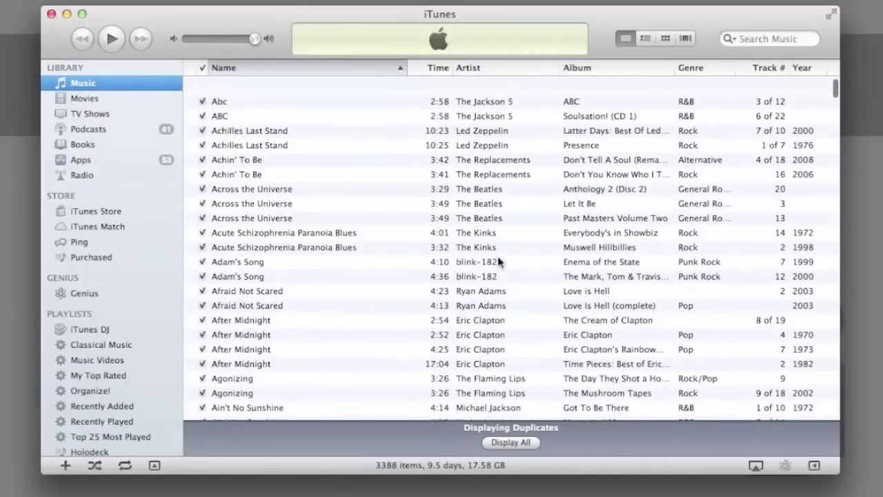
# Step: Examine the duplicates list by song name, artist and album, and return to displaying the whole library
pyautogui.scroll(-5, 497, 256)
pyautogui.scroll(-6, 497, 256)
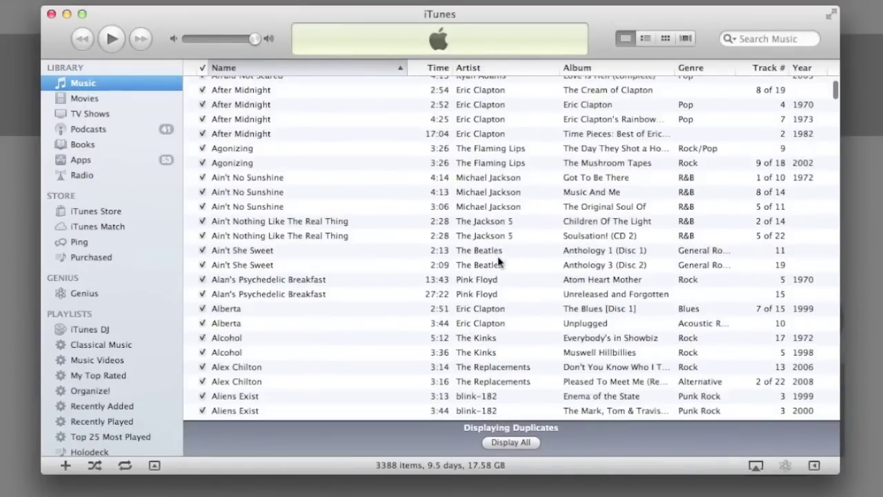
pyautogui.scroll(-5, 324, 266)
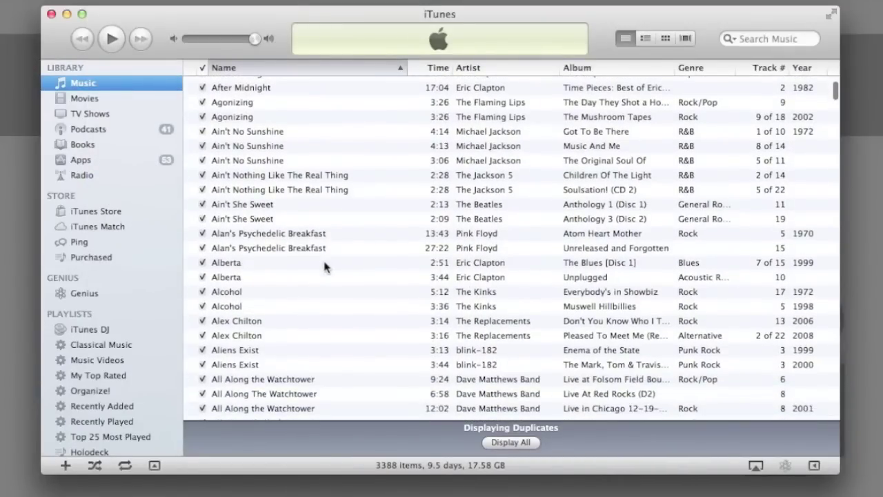
pyautogui.scroll(-2, 325, 266)
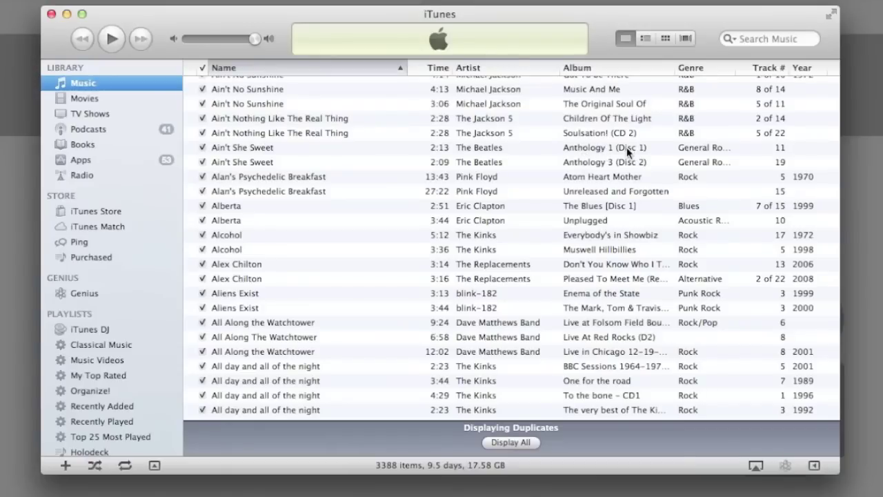
pyautogui.scroll(-5, 410, 234)
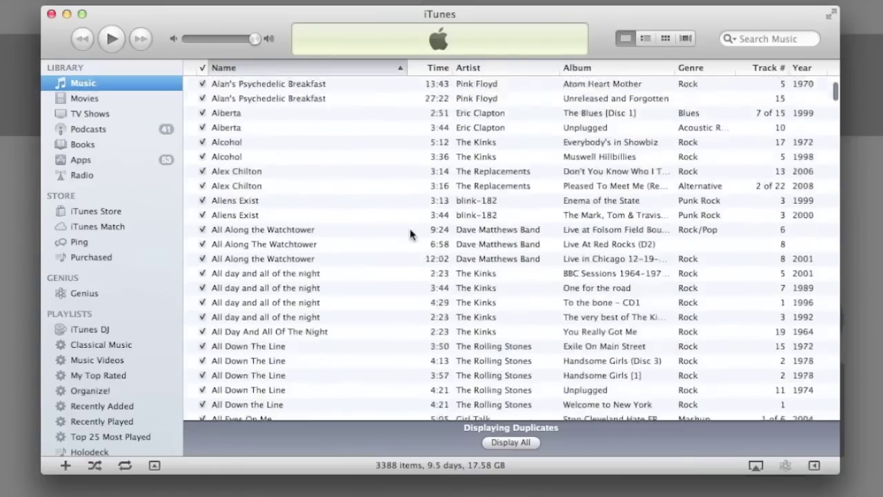
pyautogui.scroll(-15, 410, 237)
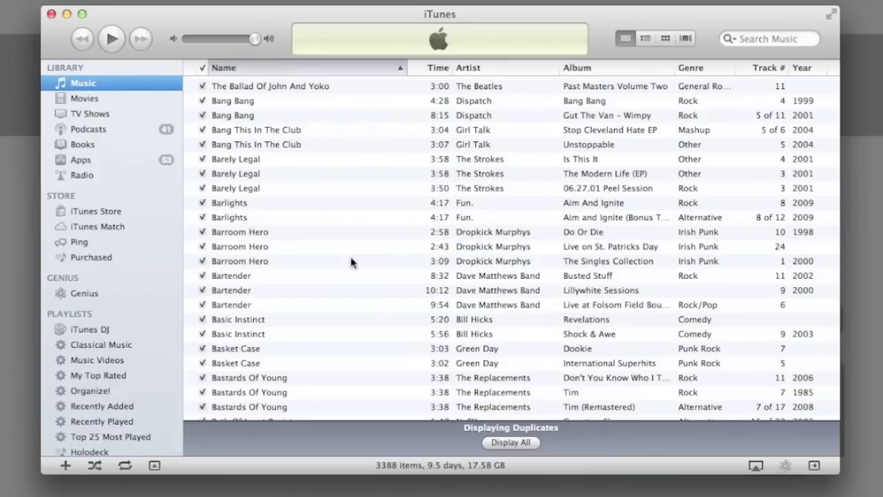
pyautogui.click(522, 443)
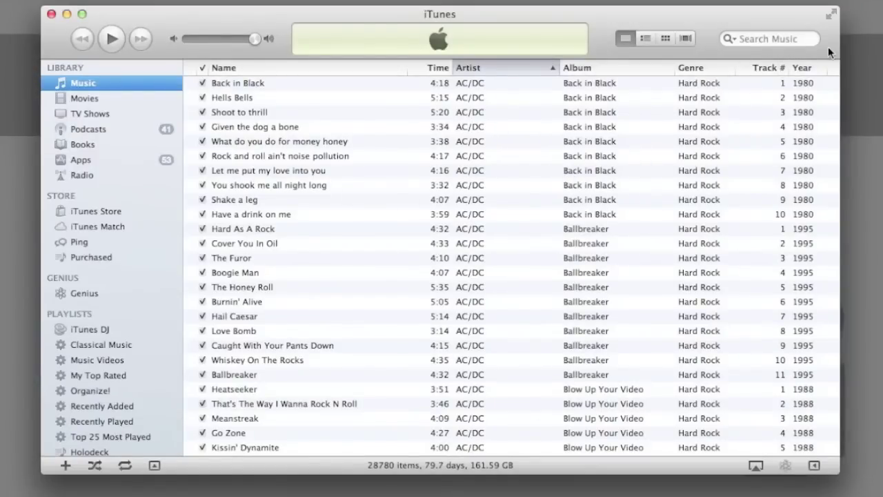
# Step: Search the music library for "the kills blood"
pyautogui.click(791, 38)
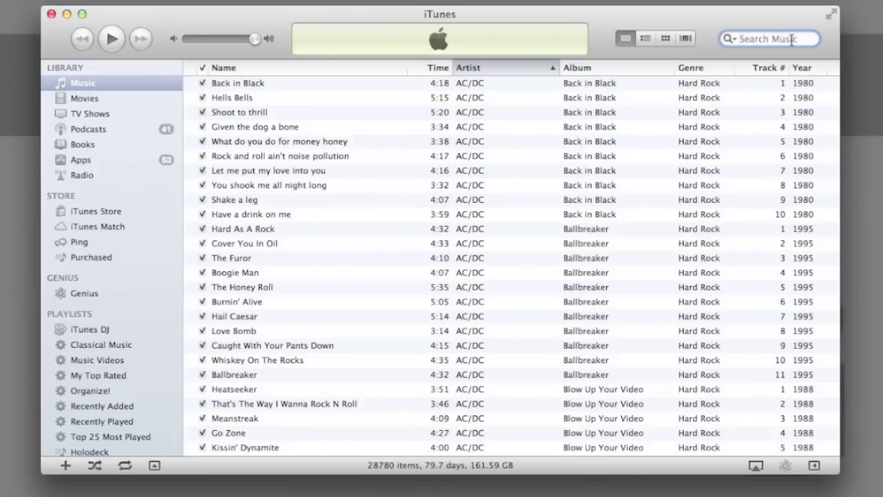
pyautogui.write('kills')
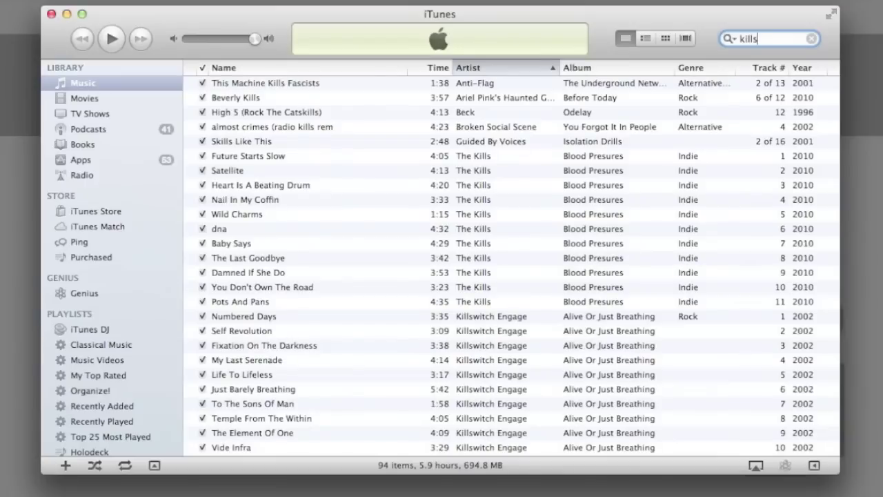
pyautogui.press('BackSpace')
pyautogui.press('BackSpace')
pyautogui.press('BackSpace')
pyautogui.press('BackSpace')
pyautogui.press('BackSpace')
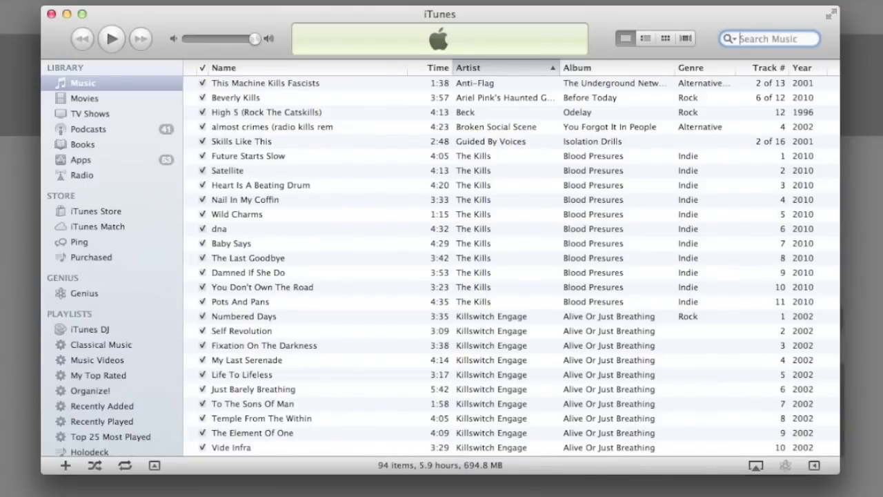
pyautogui.write('the kills blood')
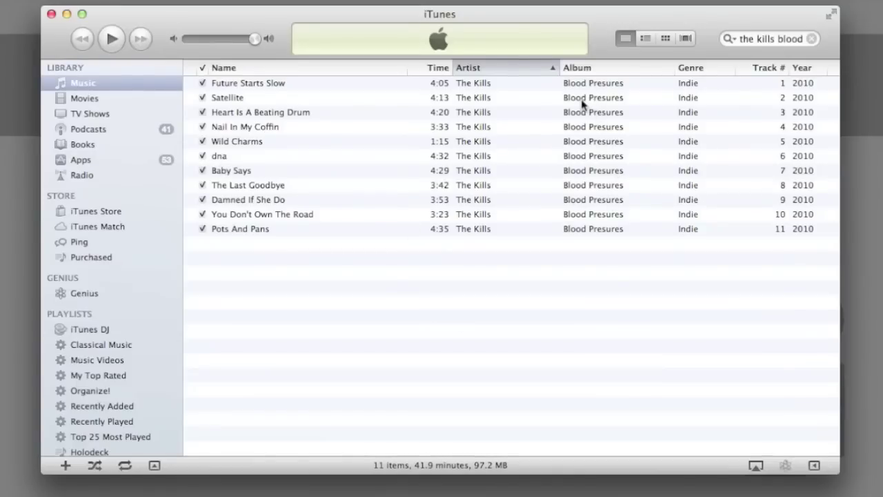
# Step: Open the info of the track "dna" and review its summary, video, sorting, options, lyrics and artwork details
pyautogui.click(364, 156)
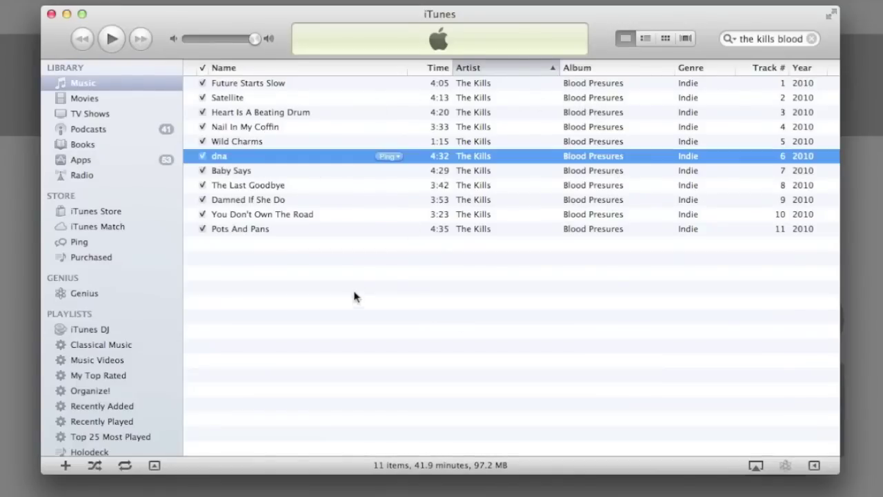
pyautogui.rightClick(280, 161)
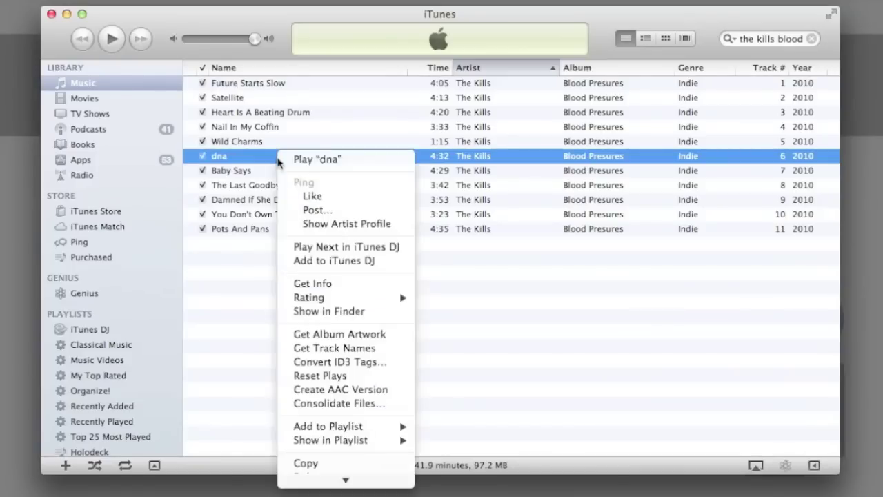
pyautogui.click(328, 288)
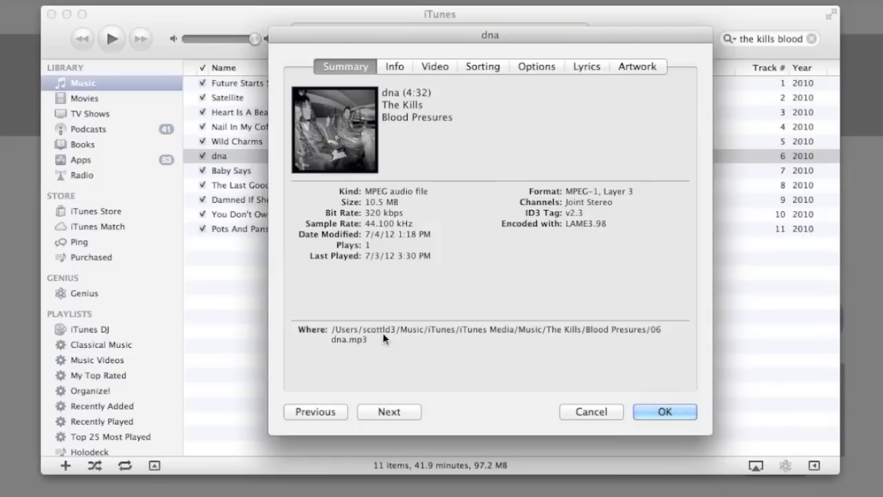
pyautogui.click(421, 68)
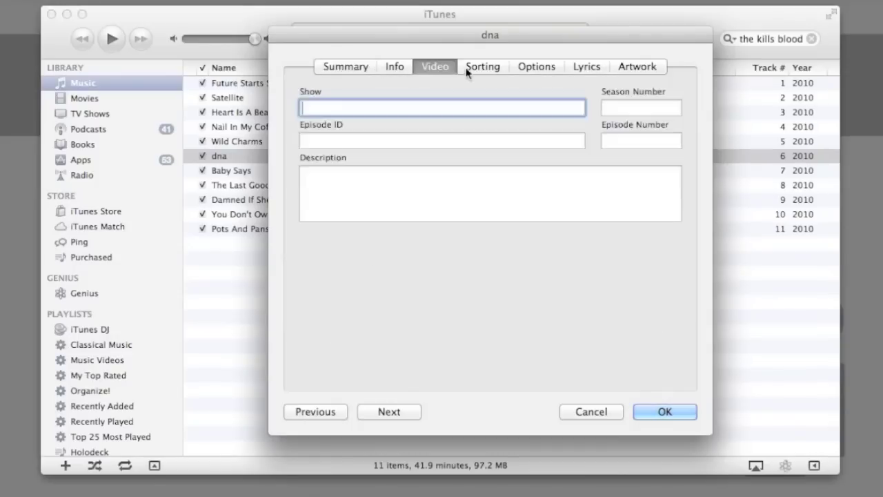
pyautogui.click(474, 66)
pyautogui.click(531, 67)
pyautogui.click(593, 69)
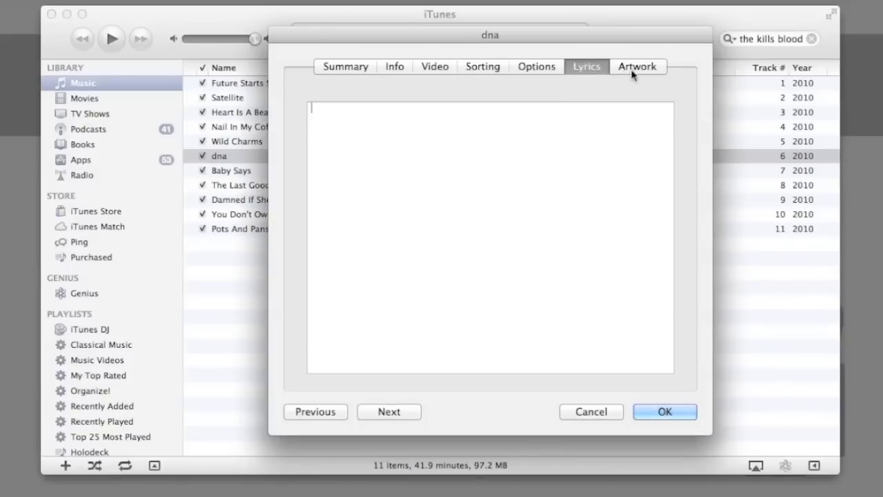
pyautogui.click(632, 67)
# Step: Rename the track "dna" as "DNA" in its info and save the change
pyautogui.click(398, 68)
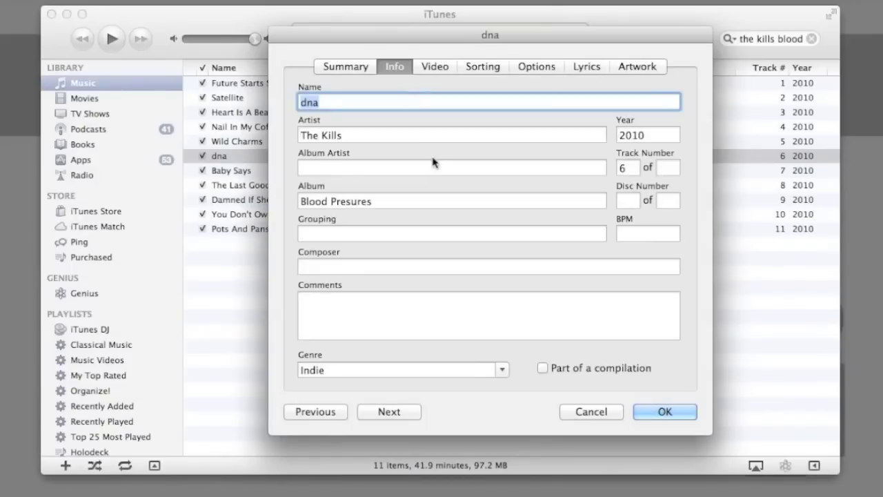
pyautogui.click(348, 101)
pyautogui.moveTo(325, 102); pyautogui.dragTo(282, 102)
pyautogui.write('DNA')
pyautogui.click(645, 412)
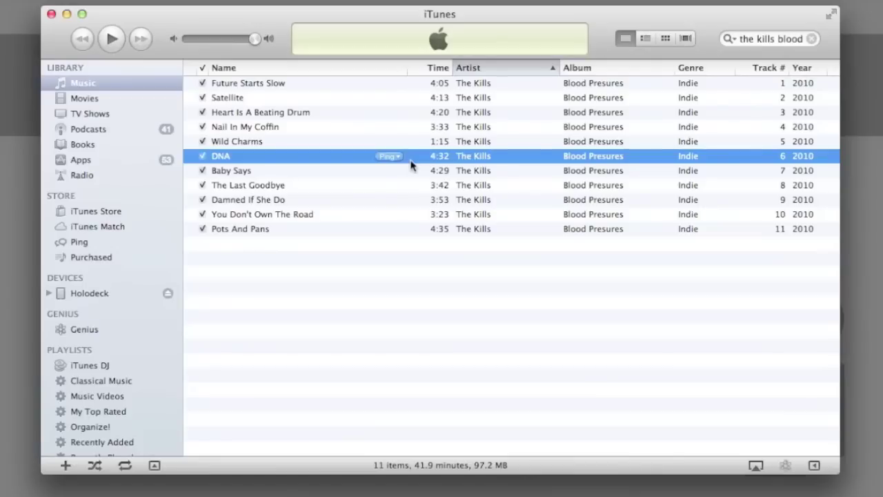
# Step: Edit the info of all the listed The Kills tracks together, setting the album to "Blood Pressures" and the year to 2011
pyautogui.click(597, 85)
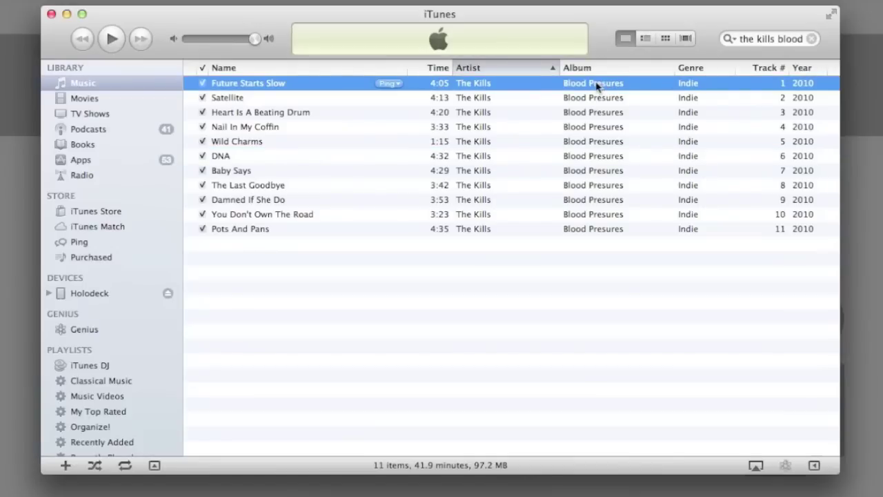
pyautogui.keyDown('shift'); pyautogui.click(327, 231); pyautogui.keyUp('shift')
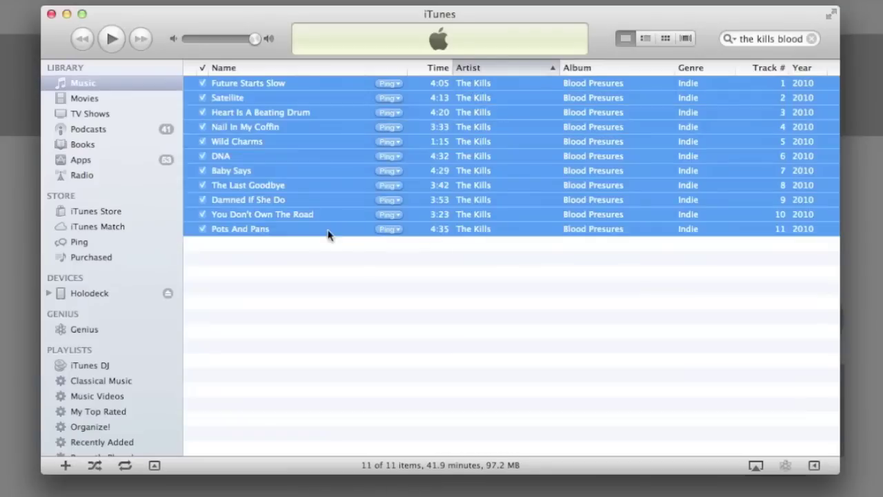
pyautogui.rightClick(324, 178)
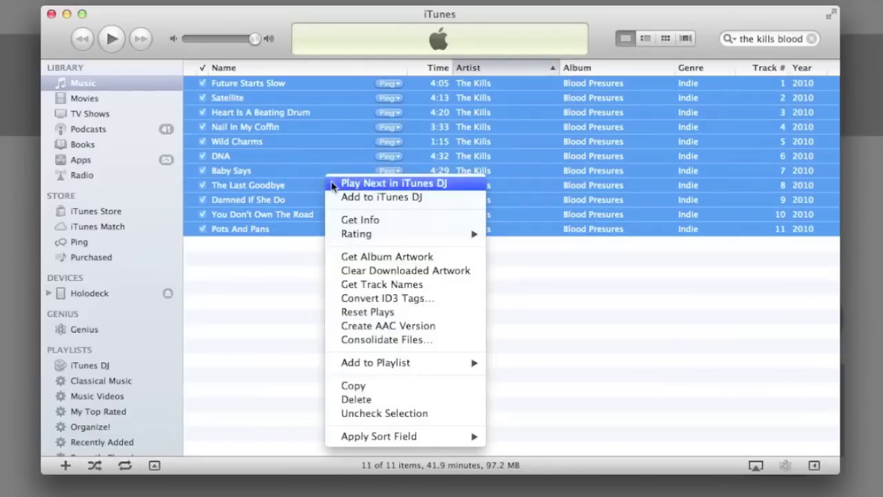
pyautogui.click(377, 220)
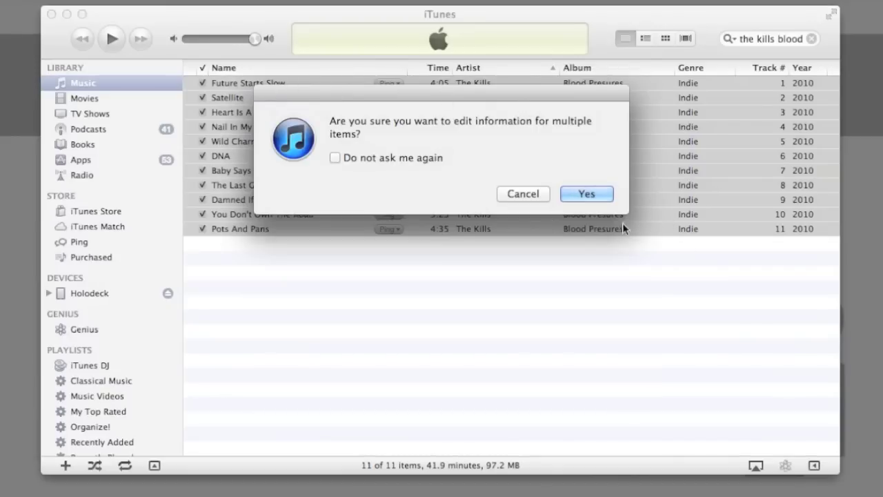
pyautogui.click(596, 196)
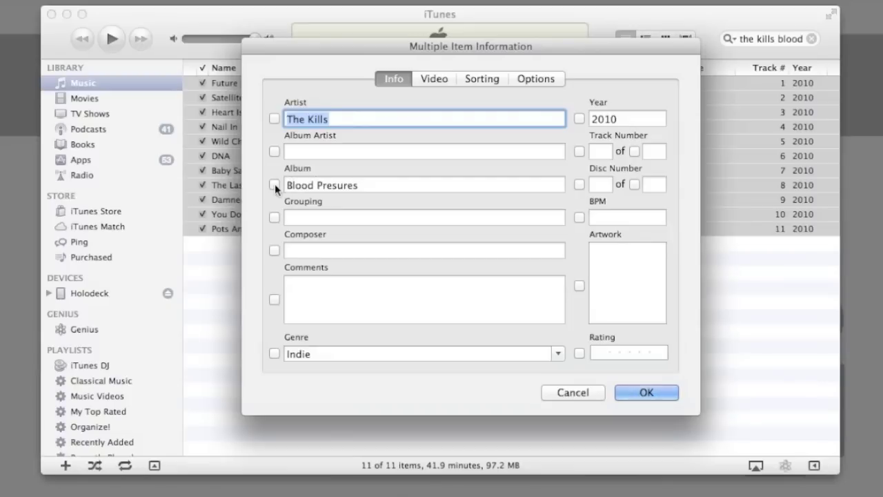
pyautogui.click(332, 185)
pyautogui.write('s')
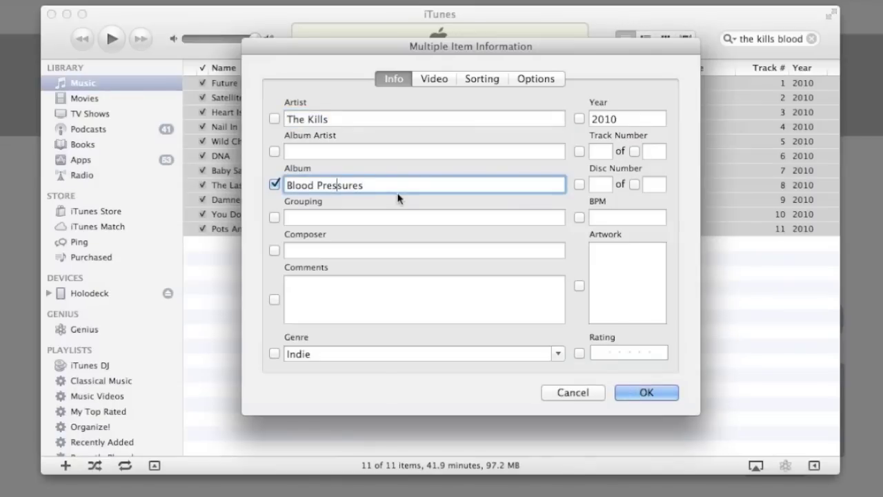
pyautogui.click(579, 119)
pyautogui.press('BackSpace')
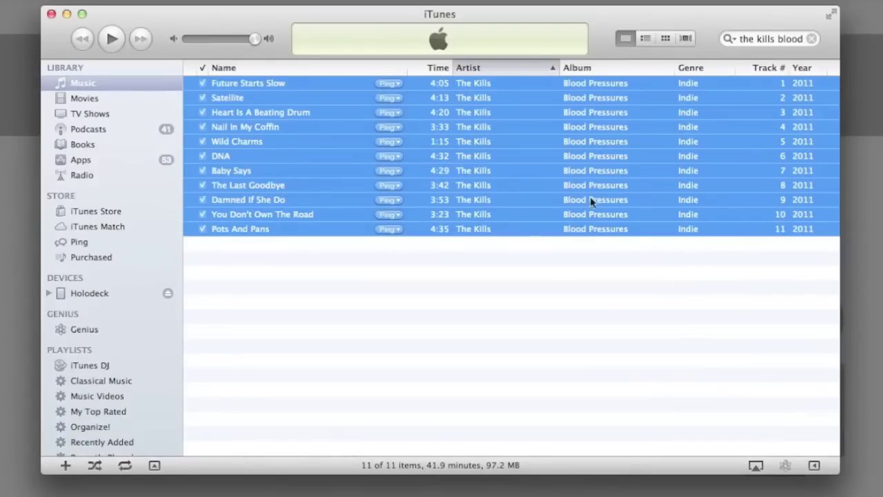
pyautogui.click(362, 248)
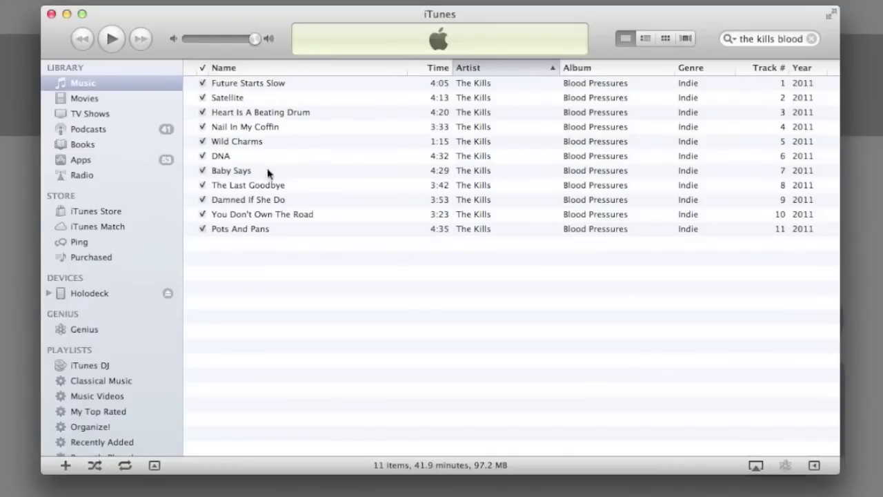
# Step: Play the track "Satellite" and switch playback to "Future Starts Slow"
pyautogui.doubleClick(256, 99)
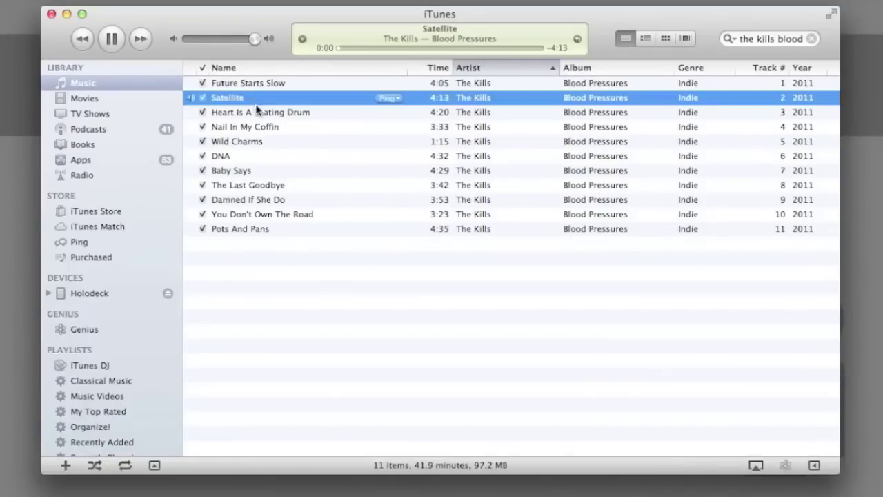
pyautogui.press('Up')
pyautogui.press('Return')
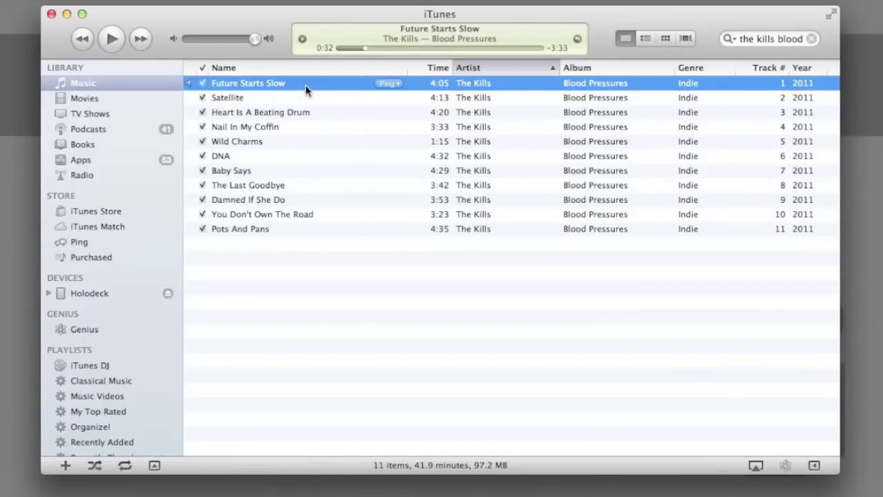
# Step: Edit the info of all the listed The Kills tracks together, setting the genre to Rock
pyautogui.press('super+a')
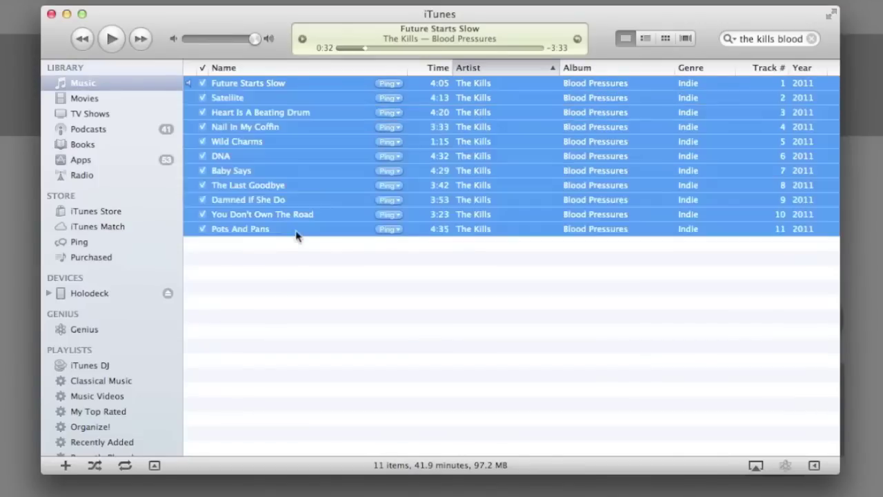
pyautogui.rightClick(304, 106)
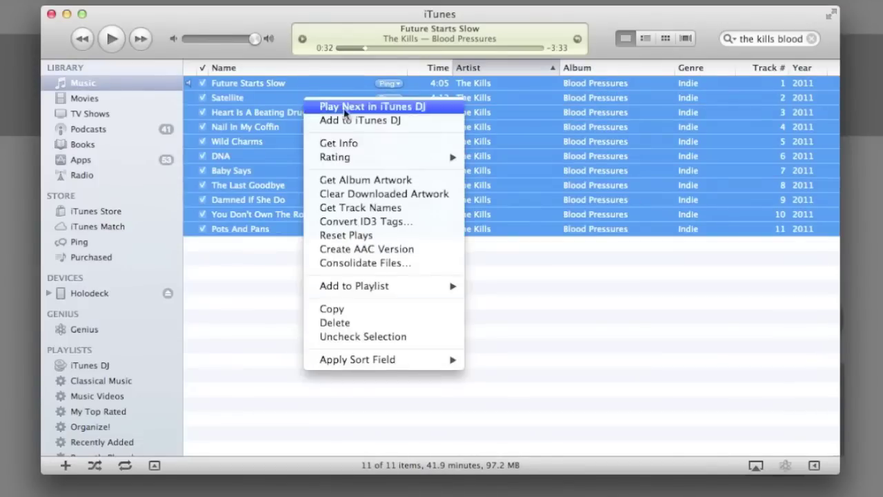
pyautogui.click(362, 141)
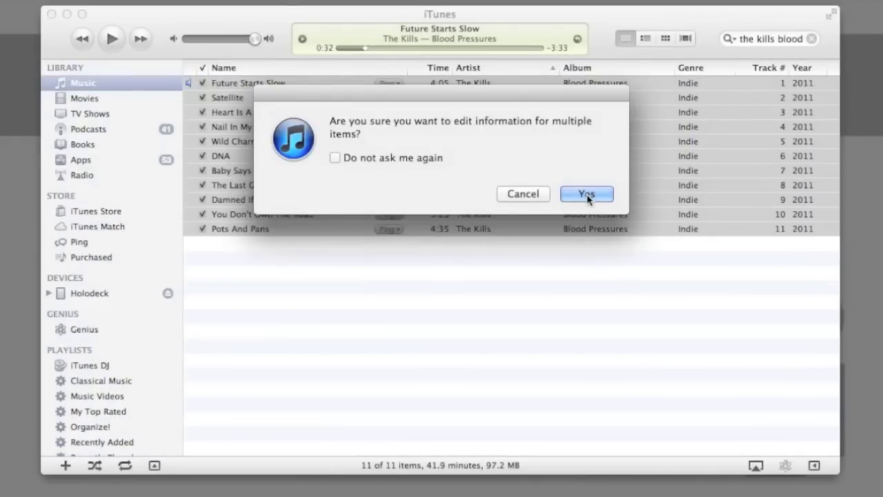
pyautogui.click(590, 194)
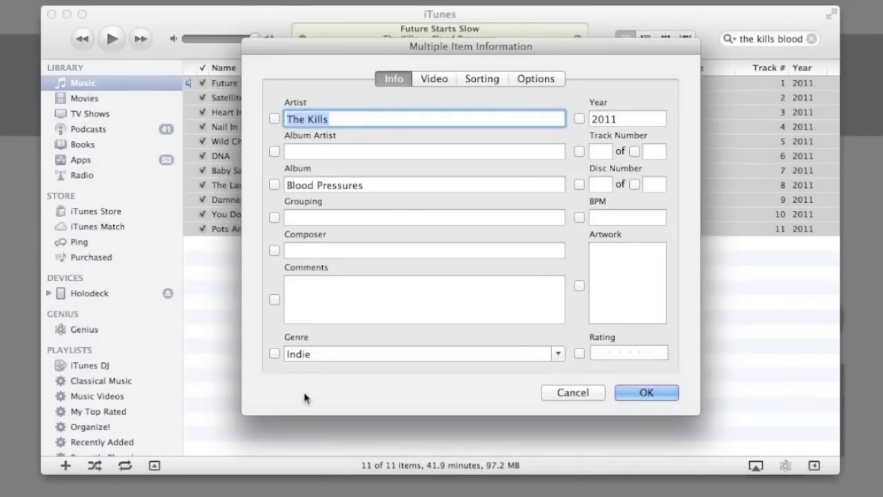
pyautogui.click(274, 353)
pyautogui.press('Tab')
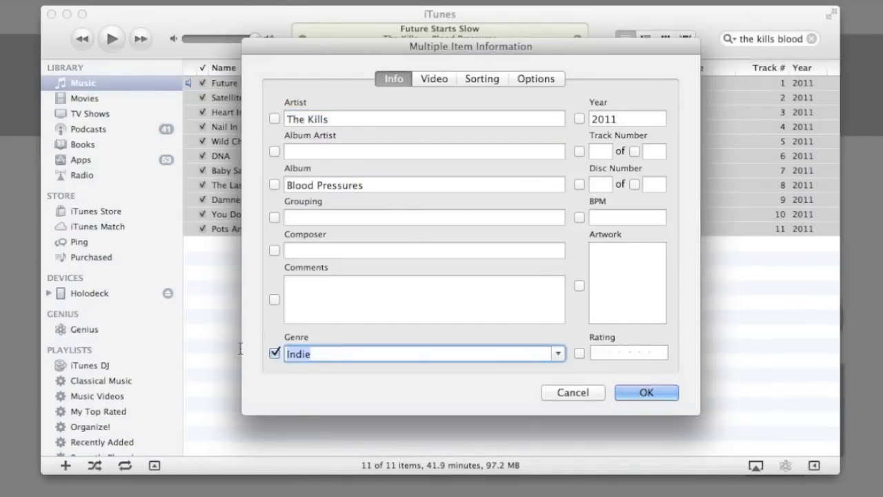
pyautogui.write('Rock')
# Step: Set the total track count to 11 for all the selected tracks, save the shared info and clear the selection
pyautogui.click(634, 151)
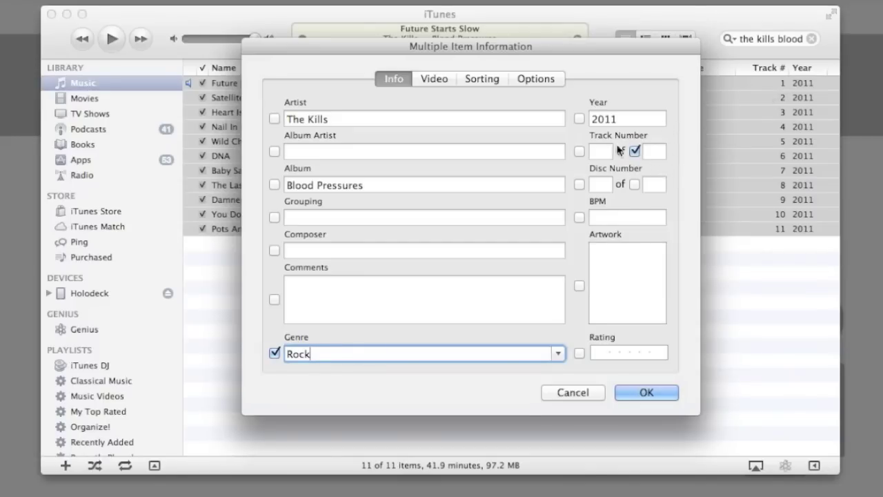
pyautogui.click(655, 151)
pyautogui.write('11')
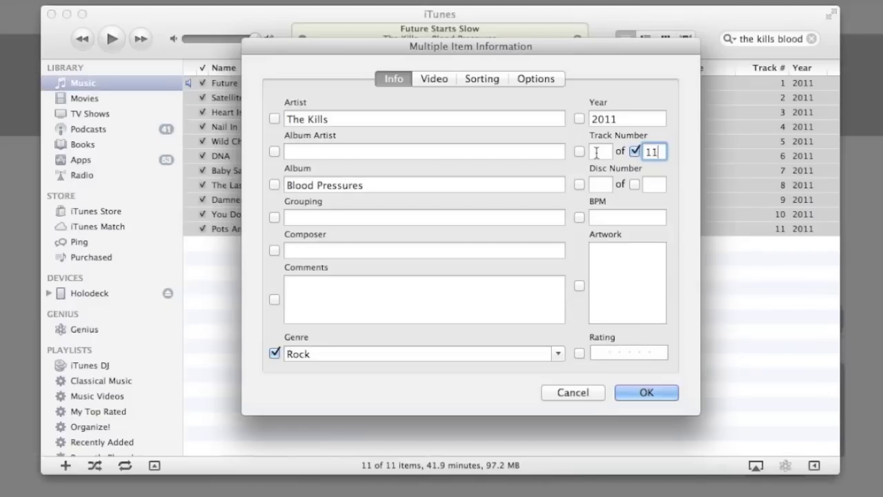
pyautogui.click(638, 391)
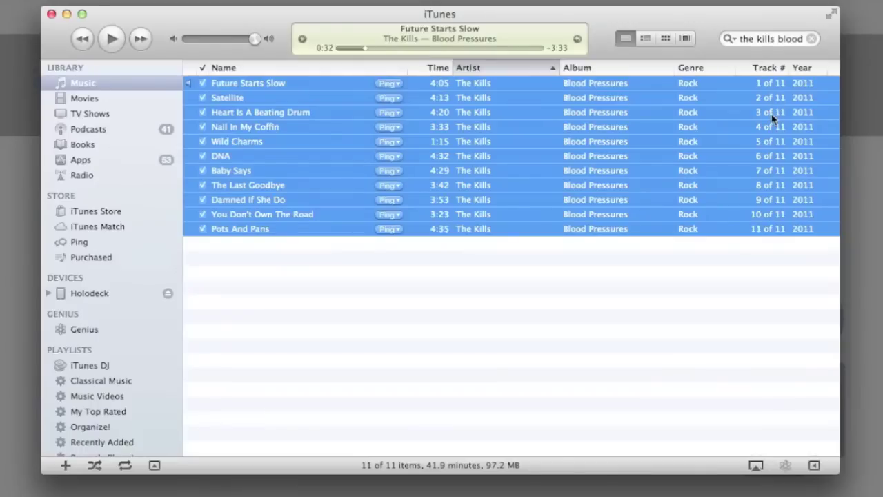
pyautogui.click(452, 304)
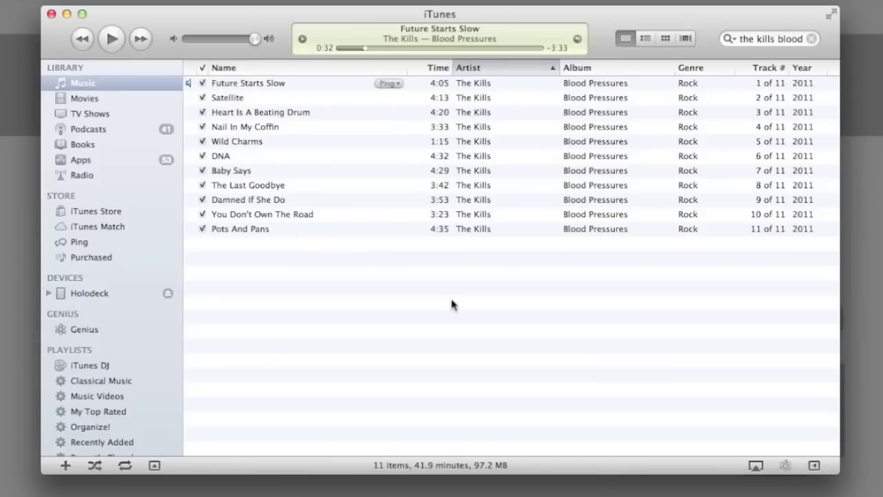
# Step: Add The-Kills-Blood-Pressure.jpg from the Downloads folder as artwork for all the listed The Kills tracks and save the shared info
pyautogui.click(319, 86)
pyautogui.keyDown('shift'); pyautogui.click(325, 233); pyautogui.keyUp('shift')
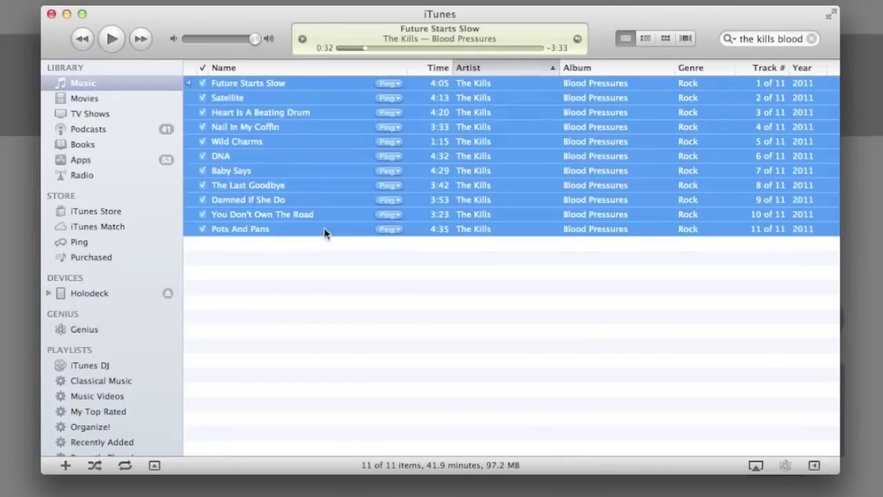
pyautogui.rightClick(323, 141)
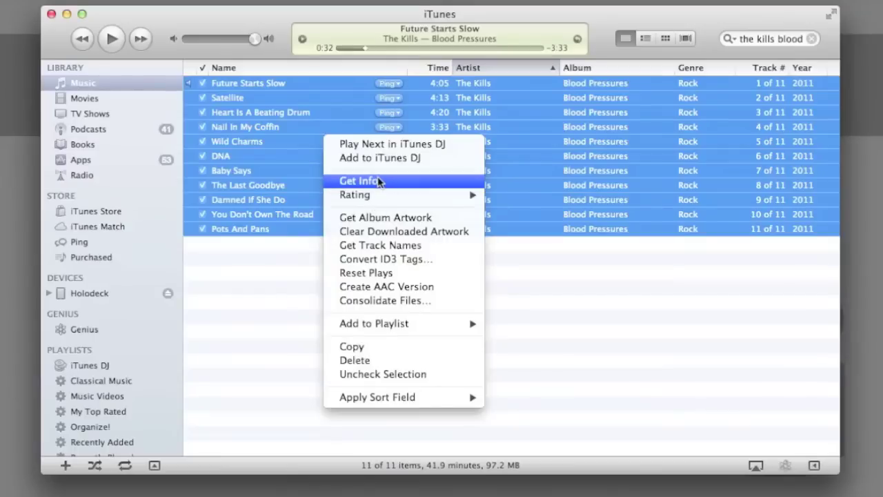
pyautogui.click(378, 180)
pyautogui.click(586, 193)
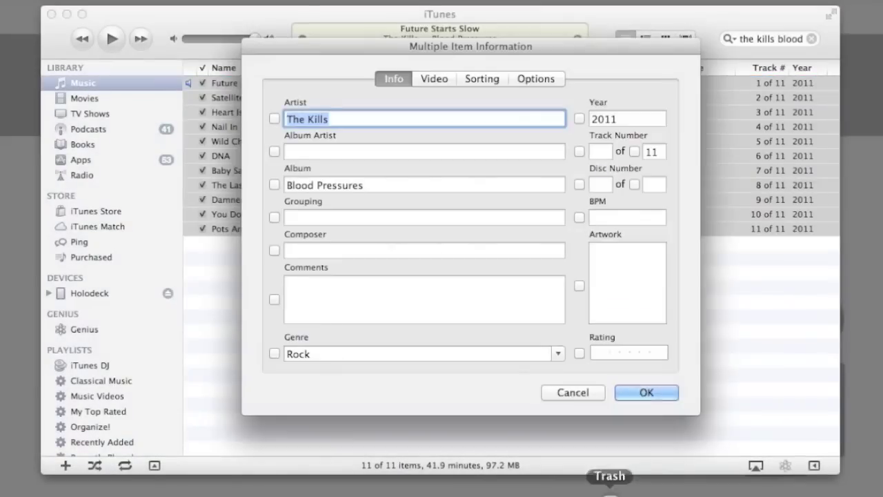
pyautogui.click(579, 285)
pyautogui.doubleClick(616, 291)
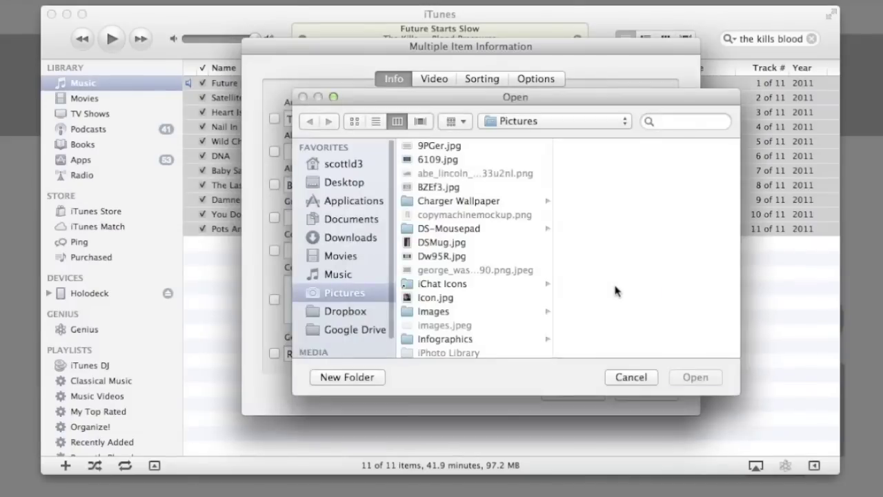
pyautogui.press('alt+super+l')
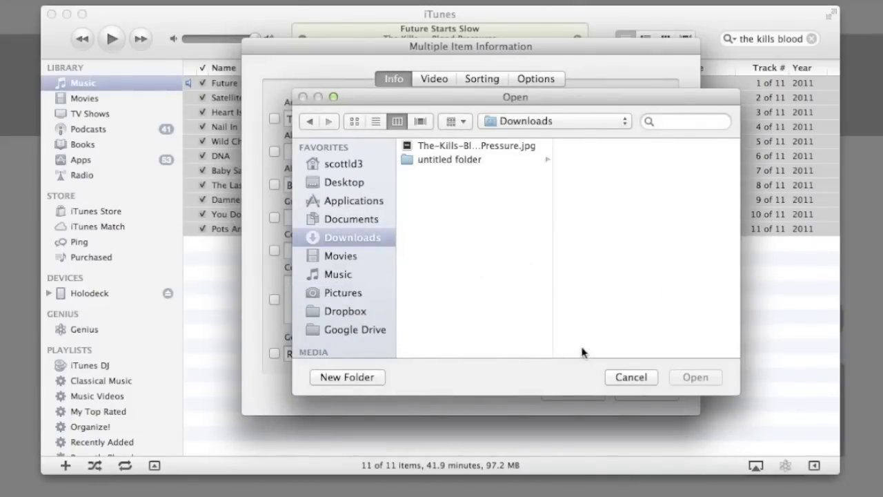
pyautogui.press('Down')
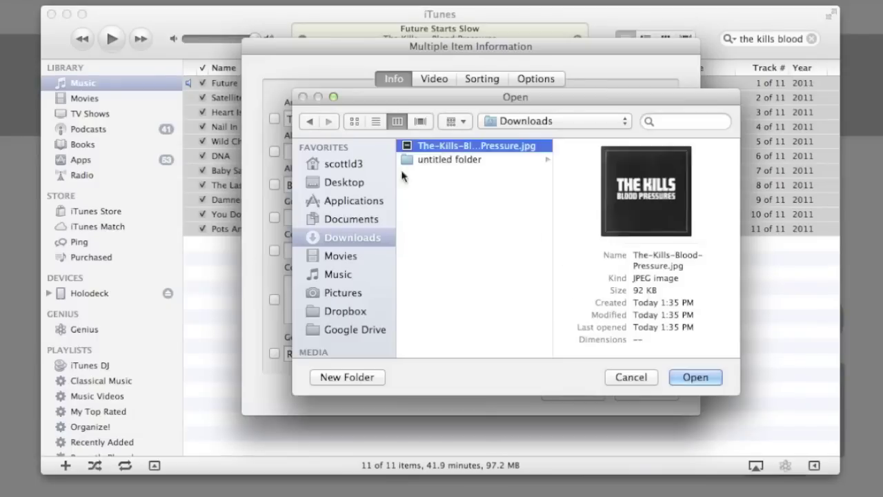
pyautogui.click(696, 377)
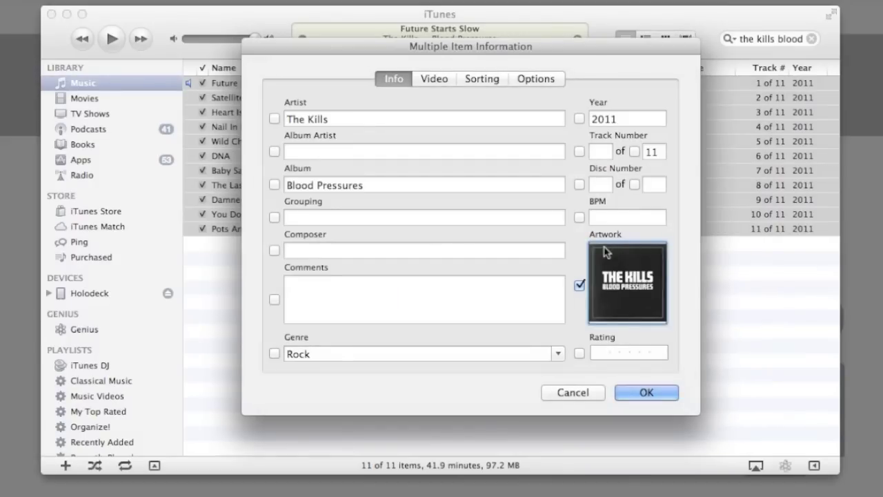
pyautogui.click(653, 393)
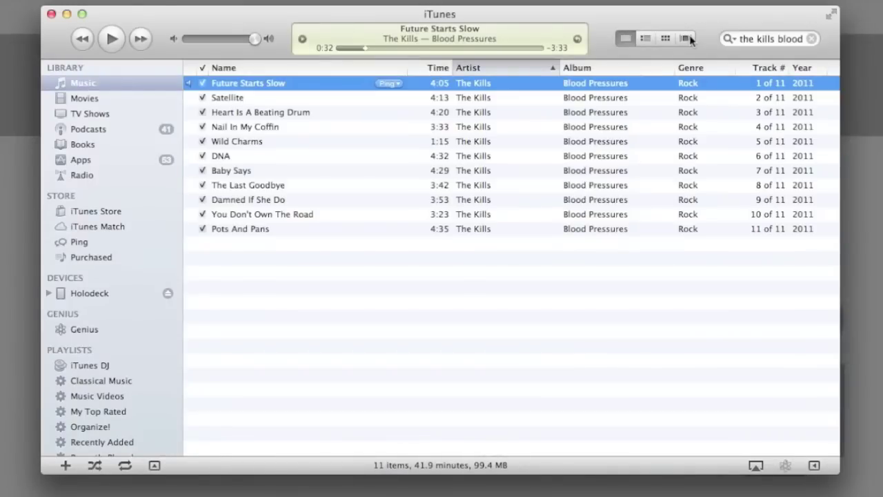
# Step: View the album's artwork in Cover Flow and return to the plain song list
pyautogui.click(685, 38)
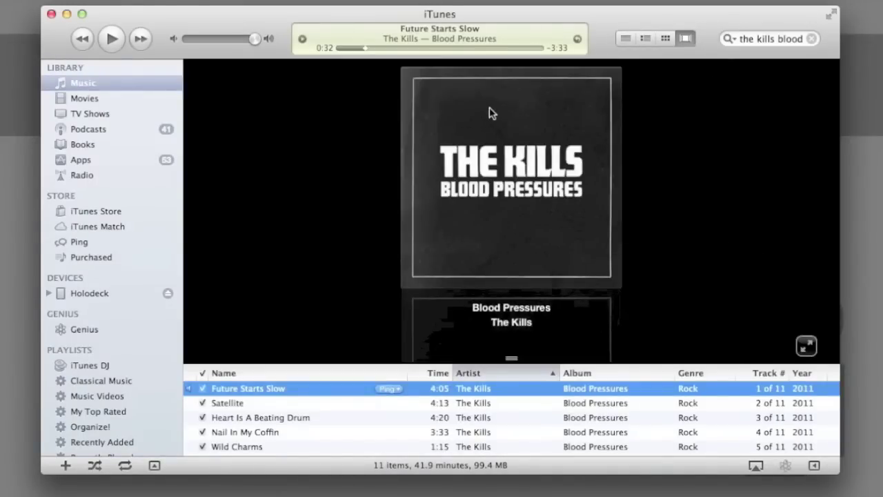
pyautogui.press('super+alt+3')
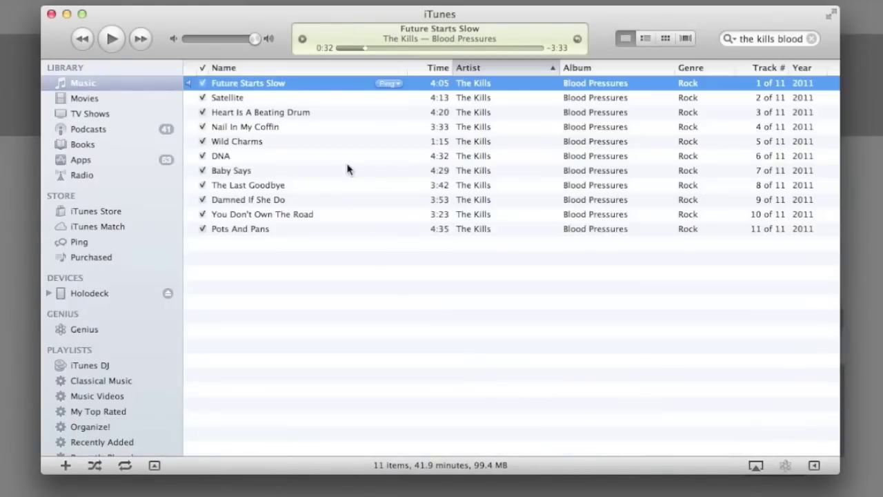
# Step: Open the info of the track "Future Starts Slow", examine its lyrics section and close the info
pyautogui.rightClick(291, 90)
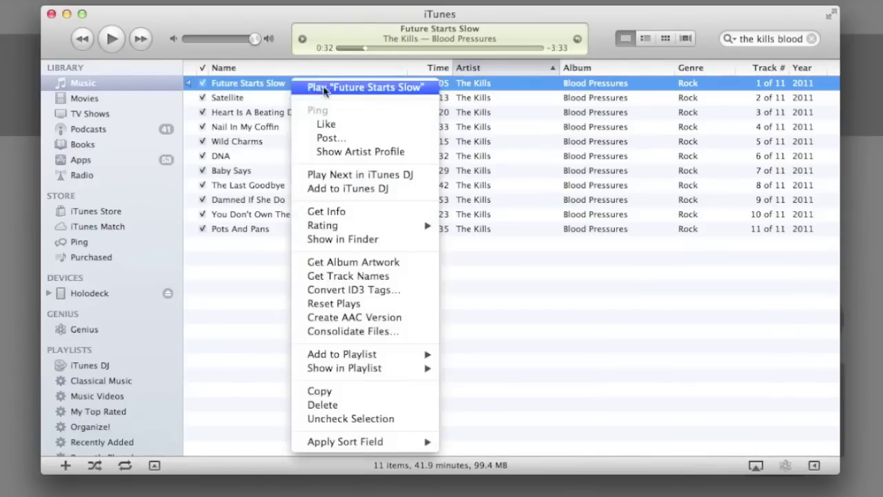
pyautogui.click(343, 212)
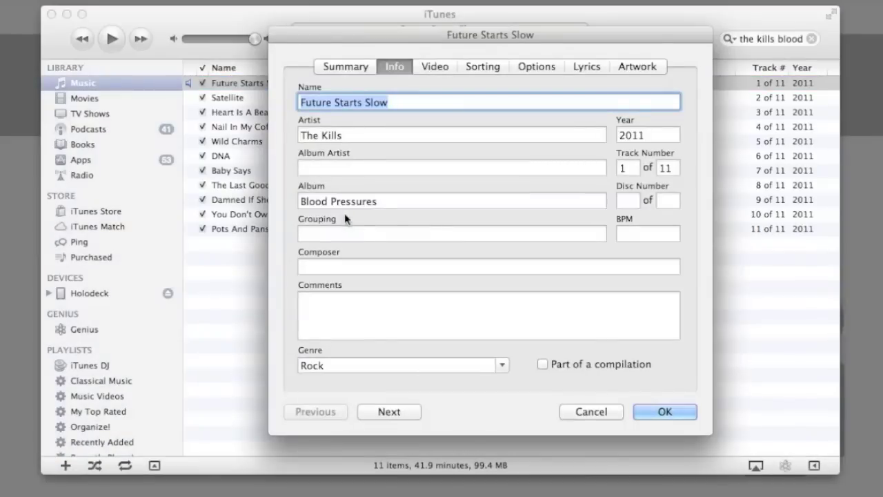
pyautogui.click(601, 66)
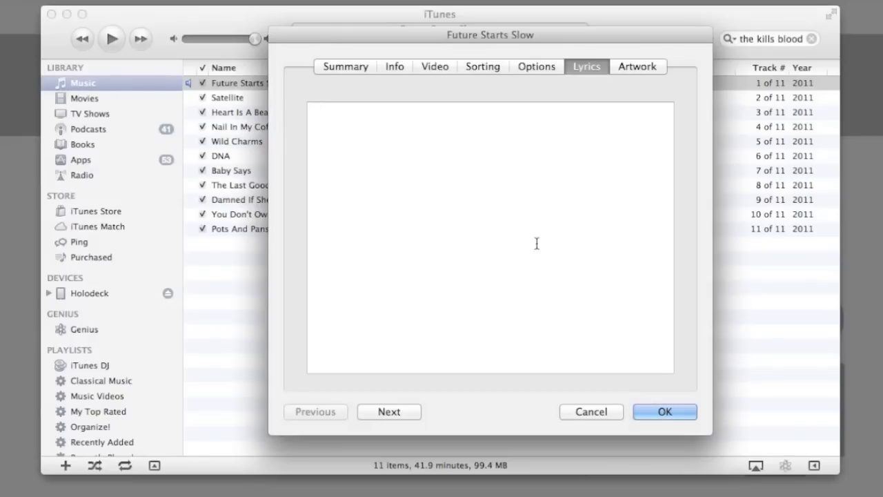
pyautogui.click(672, 418)
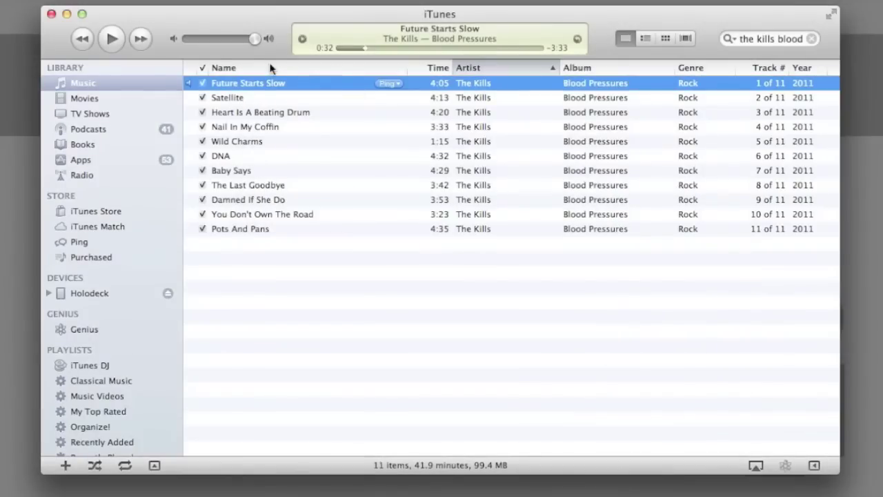